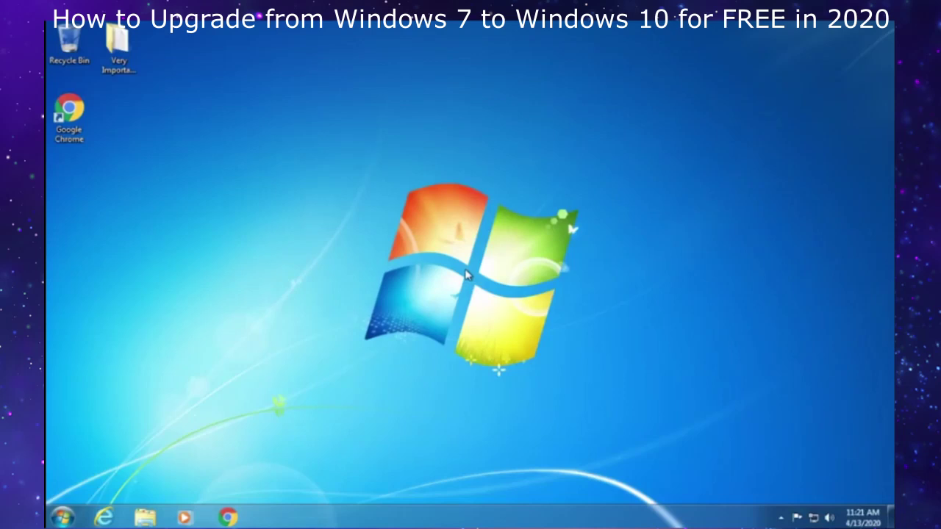
# - Search Google in Chrome for 'Download Windows 10 ISO'
pyautogui.click(221, 518)
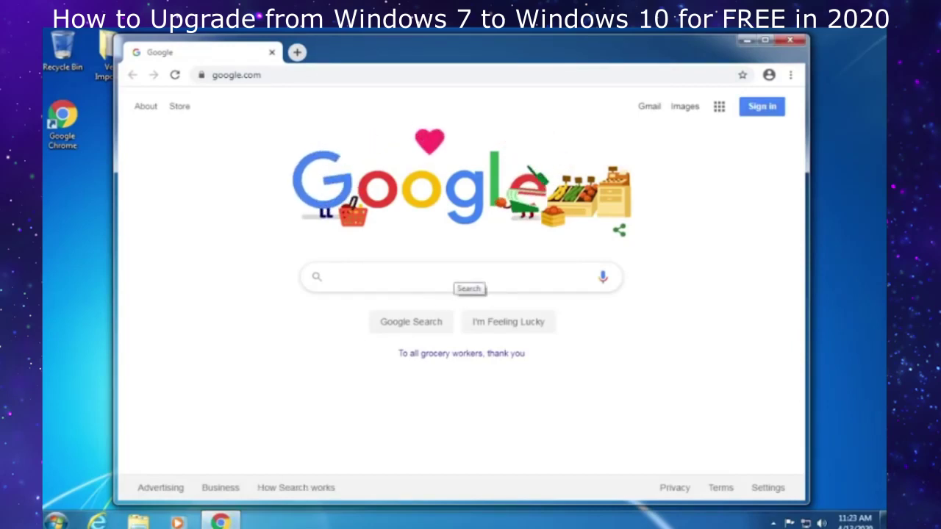
pyautogui.write('Download')
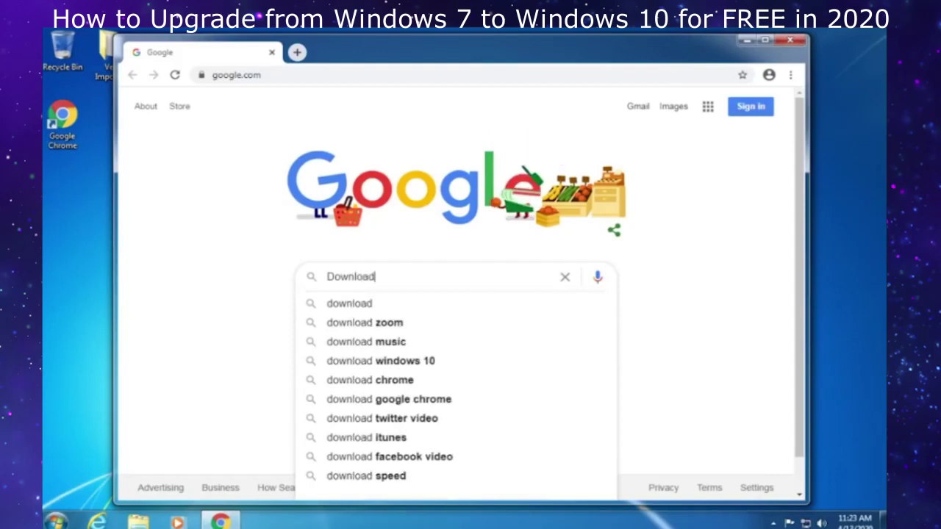
pyautogui.write(' Windows 10 ISO')
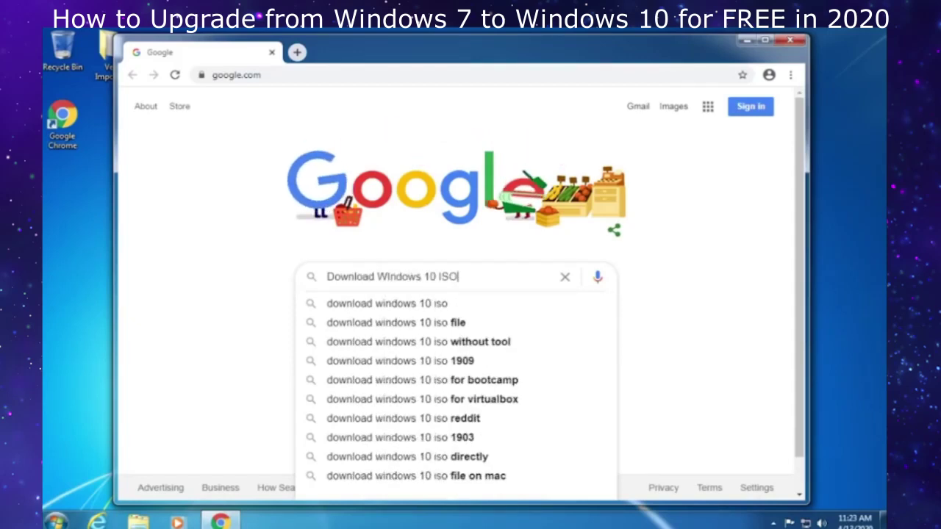
pyautogui.press('Return')
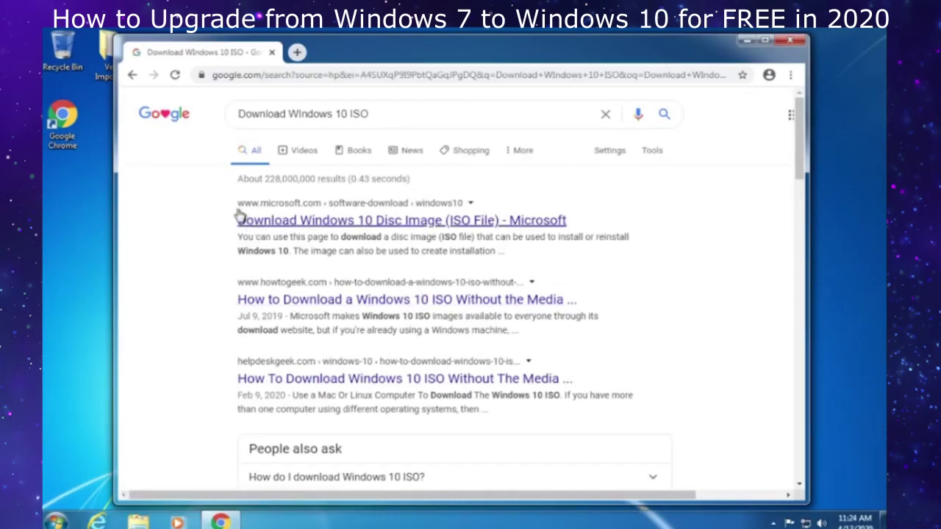
# - Open Microsoft's 'Download Windows 10 Disc Image (ISO File)' page from the top search result
pyautogui.moveTo(239, 213); pyautogui.dragTo(358, 208)
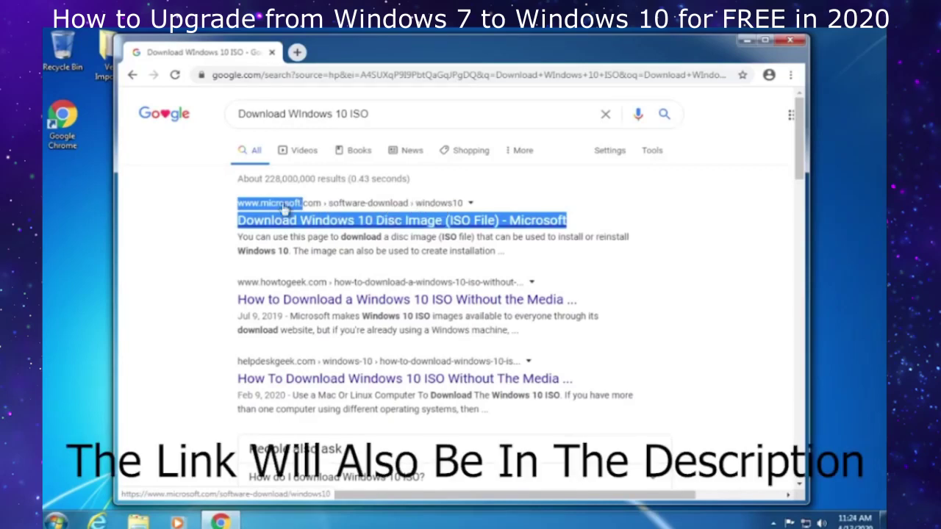
pyautogui.click(227, 218)
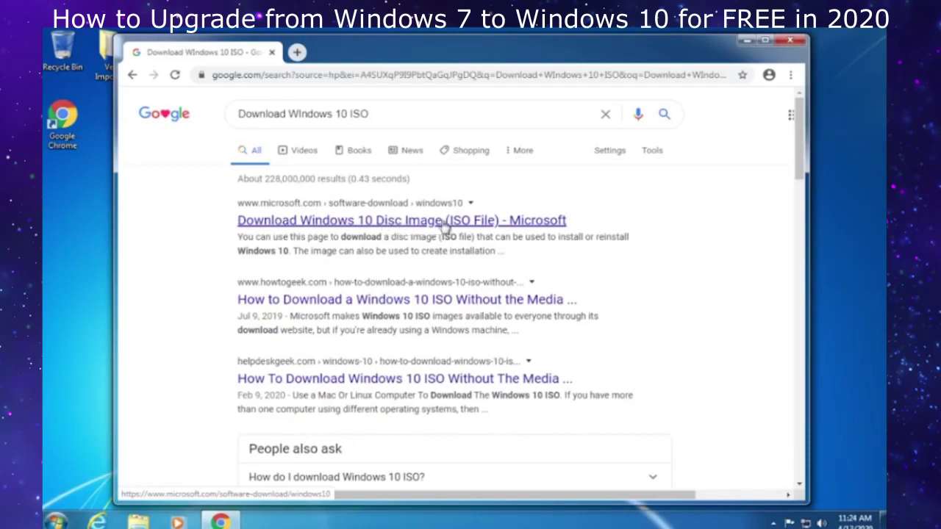
pyautogui.click(417, 221)
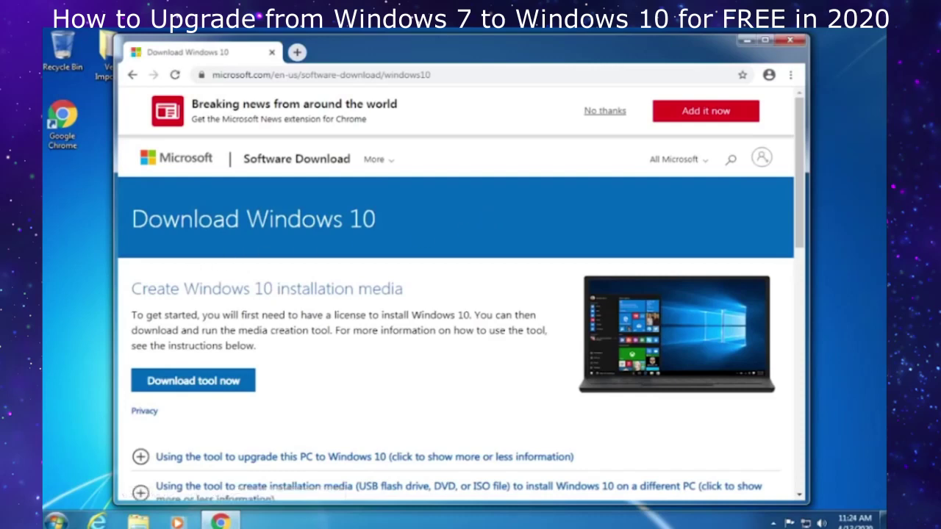
# - Download the media creation tool under Create Windows 10 installation media and launch it
pyautogui.moveTo(132, 289); pyautogui.dragTo(410, 295)
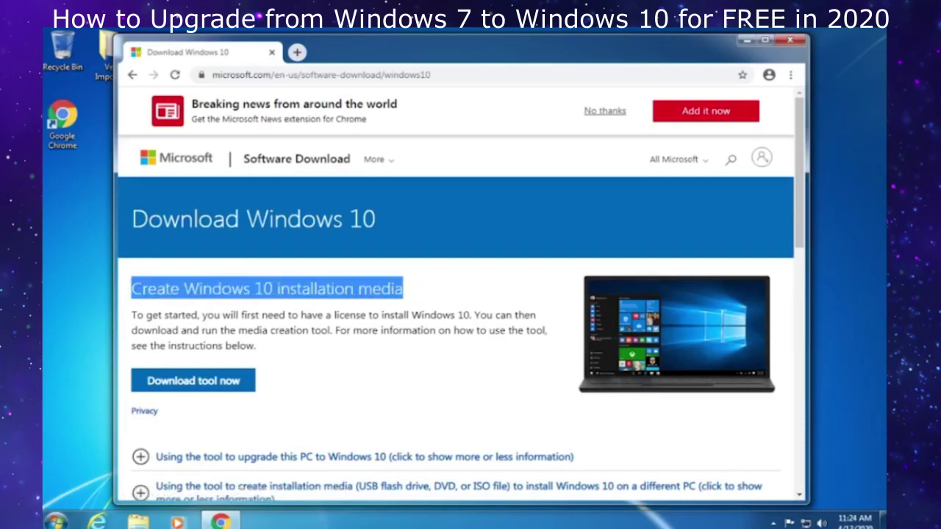
pyautogui.click(195, 381)
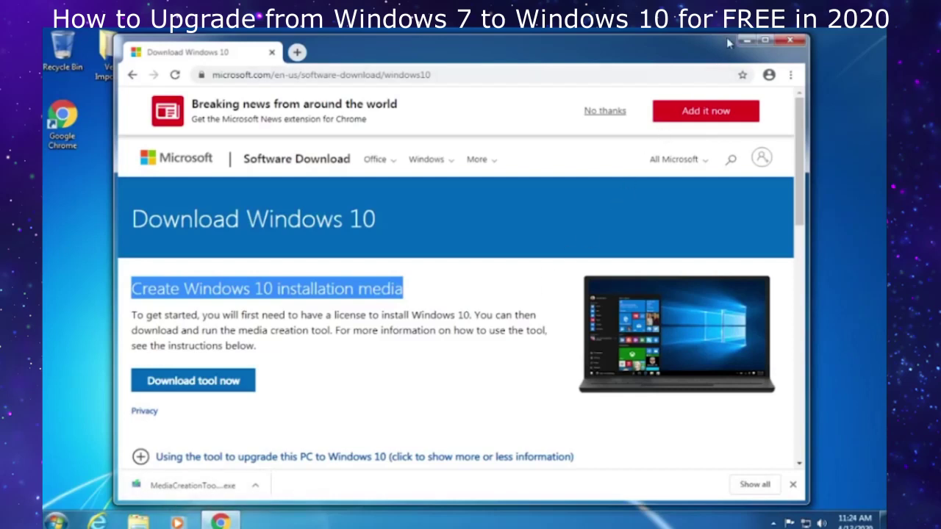
pyautogui.click(178, 487)
# - Run MediaCreationTool.exe, allow it in User Account Control, and close Chrome
pyautogui.click(185, 486)
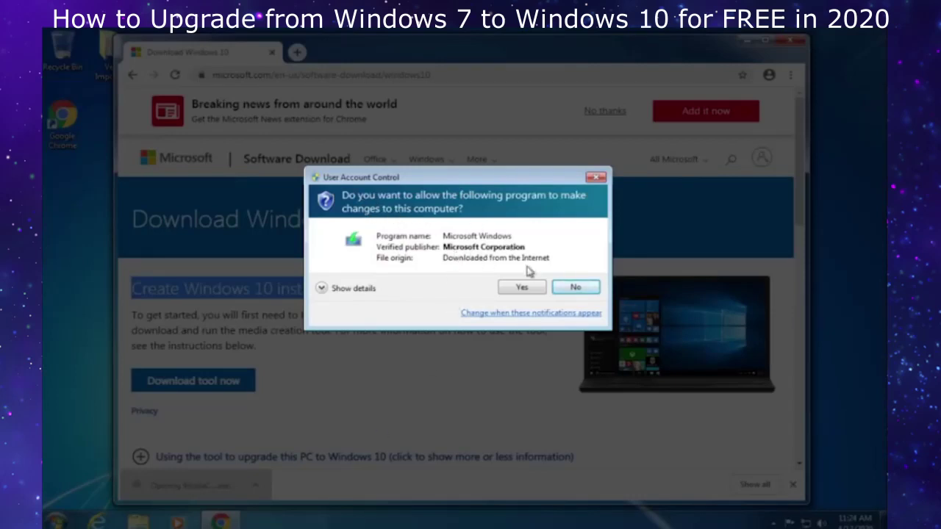
pyautogui.click(529, 287)
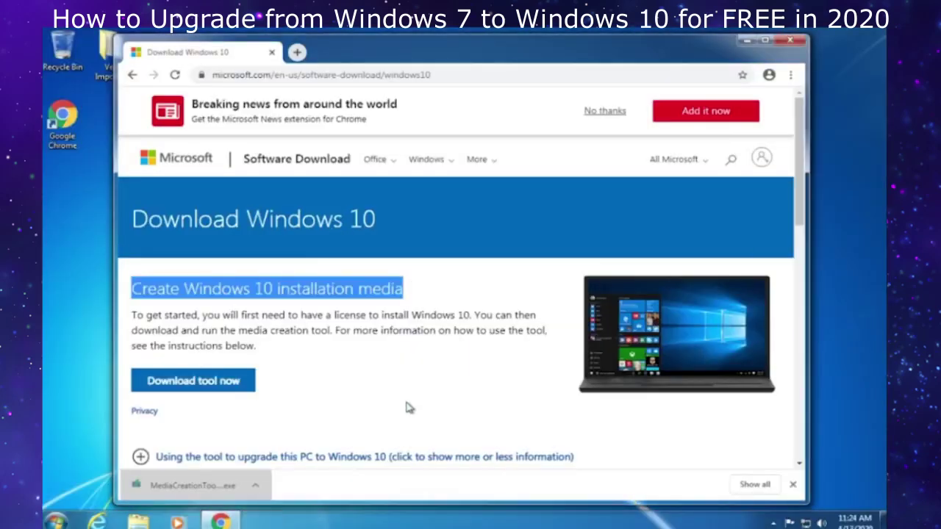
pyautogui.click(272, 56)
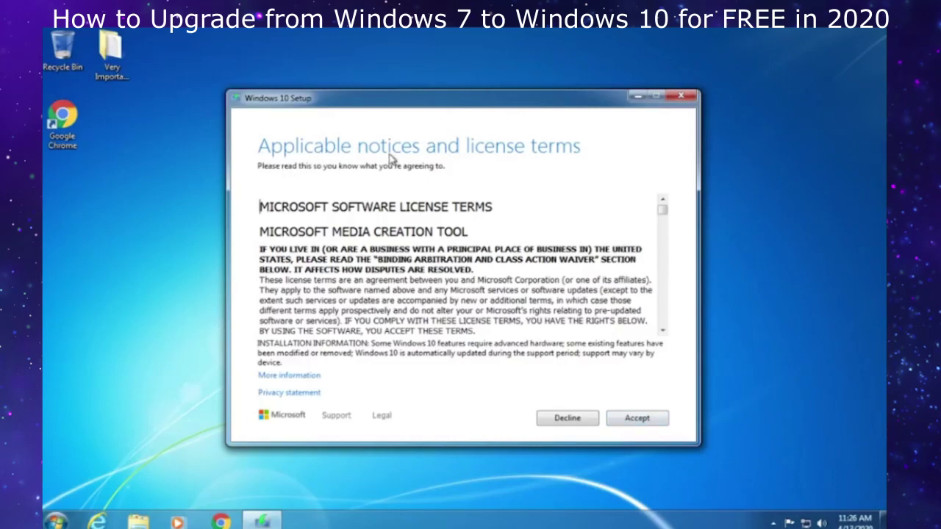
# - Accept the Media Creation Tool license terms and continue with Upgrade this PC now
pyautogui.click(636, 418)
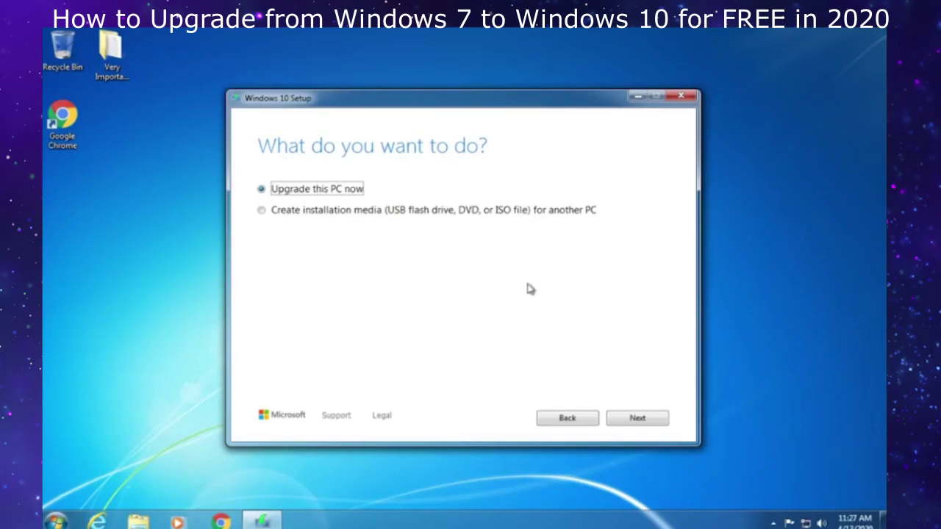
pyautogui.click(636, 417)
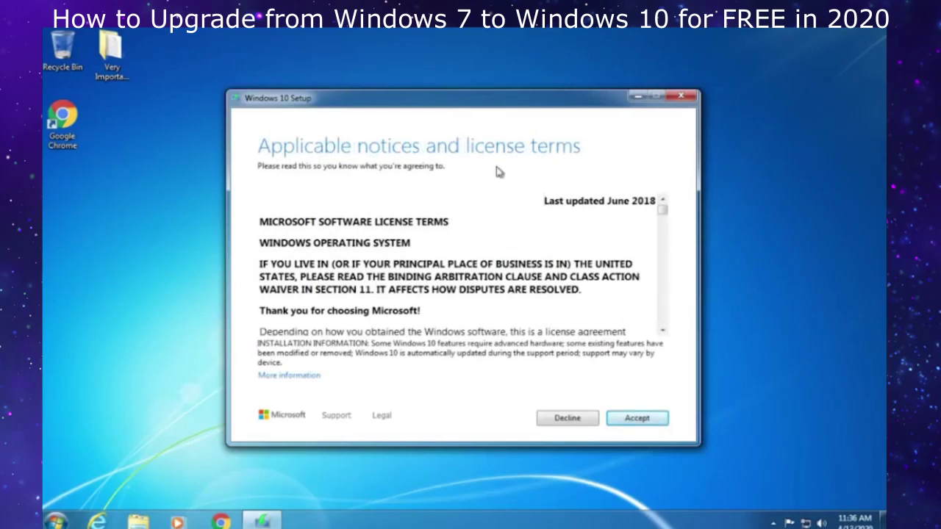
# - Accept the Windows license terms and go to Change what to keep
pyautogui.click(637, 418)
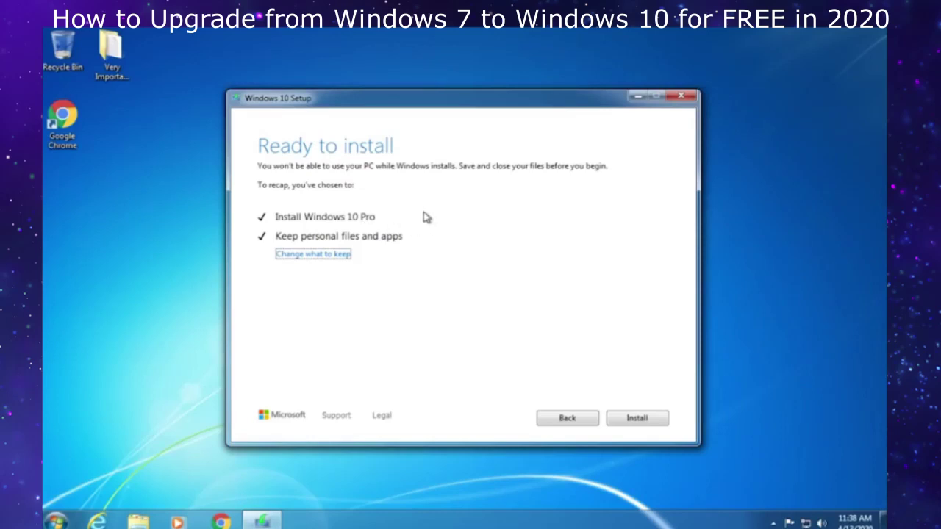
pyautogui.click(282, 258)
# - Show the Choose what to keep options, with Keep personal files and apps selected
pyautogui.click(311, 258)
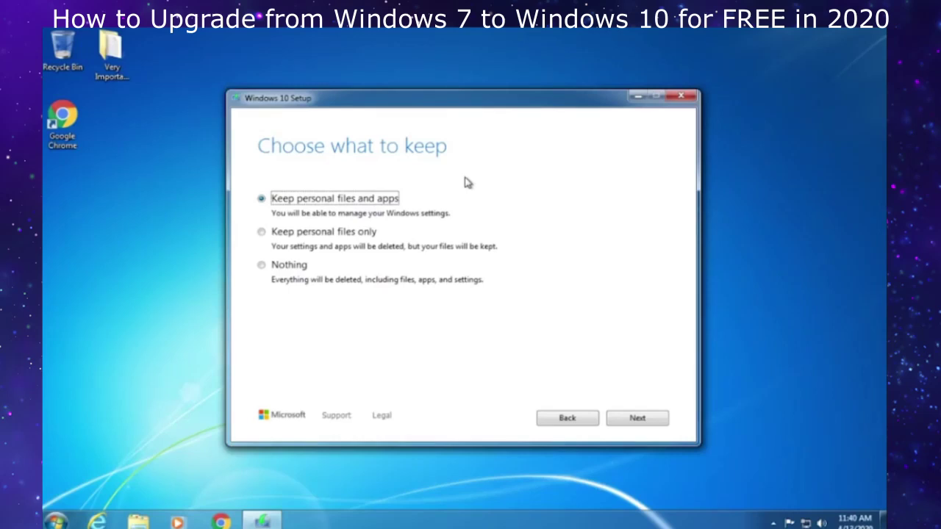
pyautogui.click(105, 59)
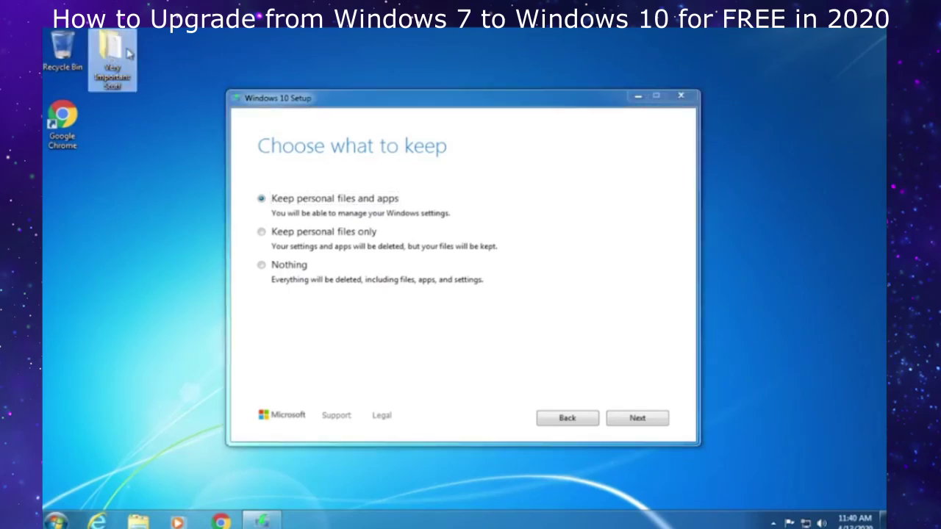
pyautogui.doubleClick(117, 84)
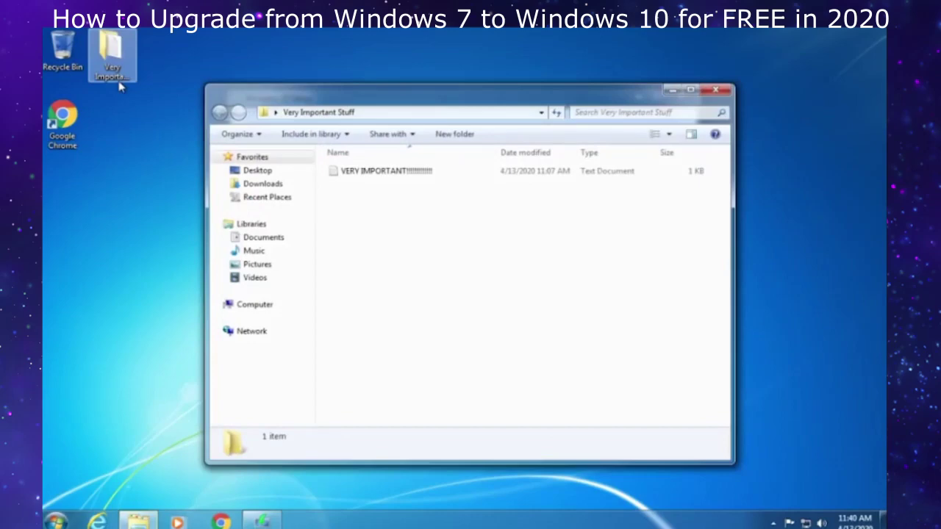
pyautogui.doubleClick(397, 173)
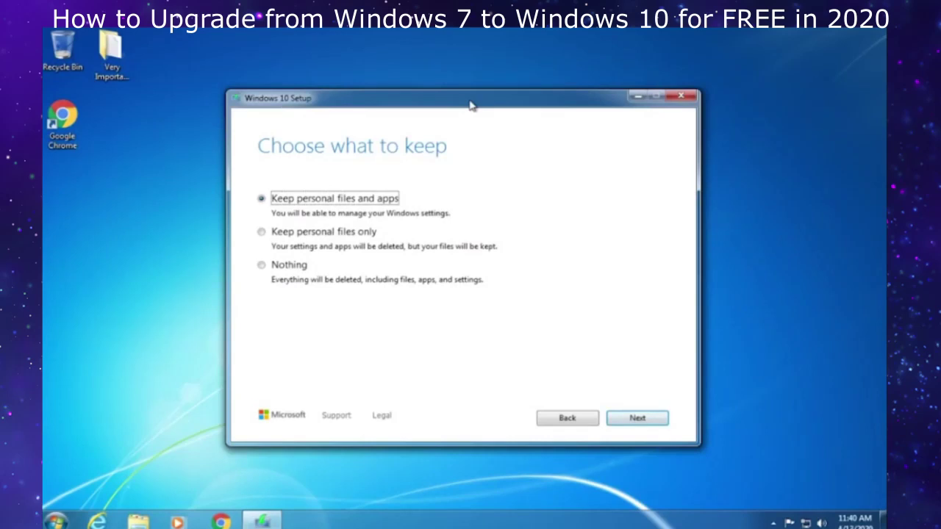
pyautogui.click(116, 50)
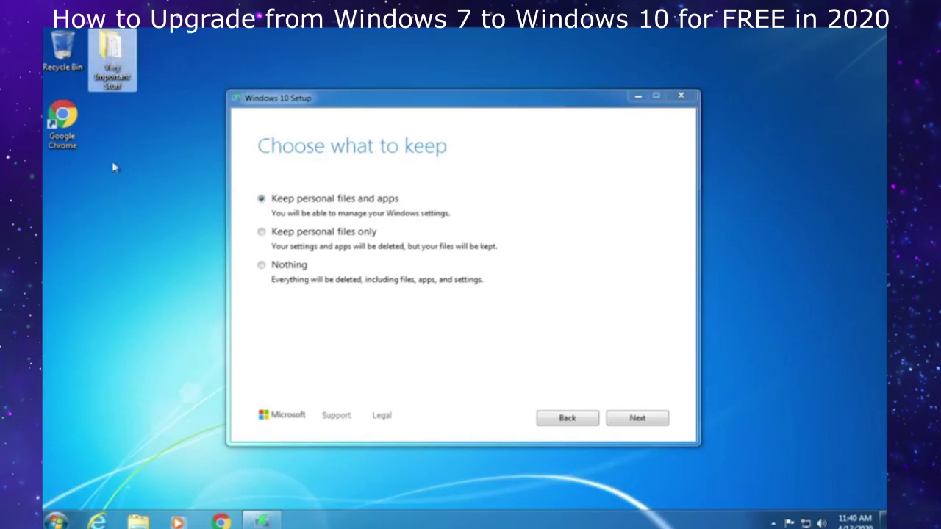
pyautogui.click(139, 147)
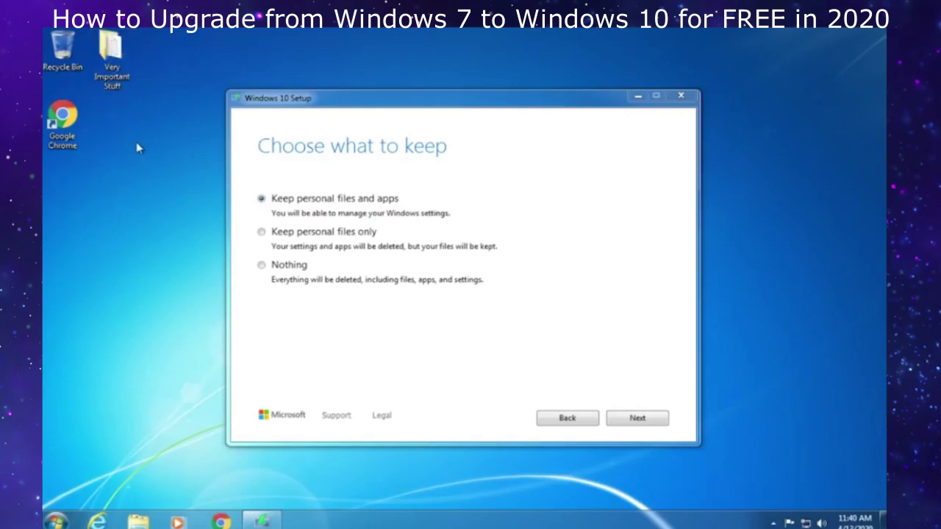
pyautogui.click(481, 181)
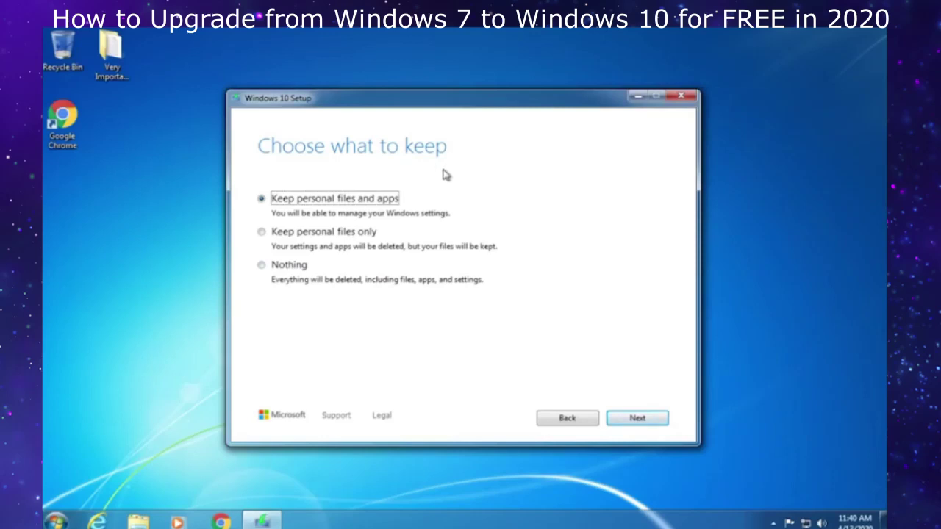
# - Select Keep personal files and apps and continue to the Ready to install page
pyautogui.click(262, 266)
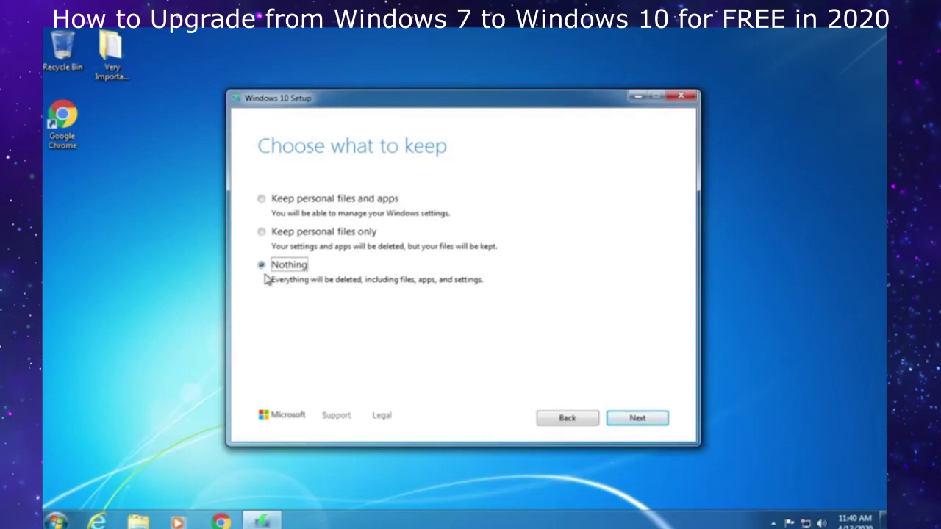
pyautogui.click(261, 233)
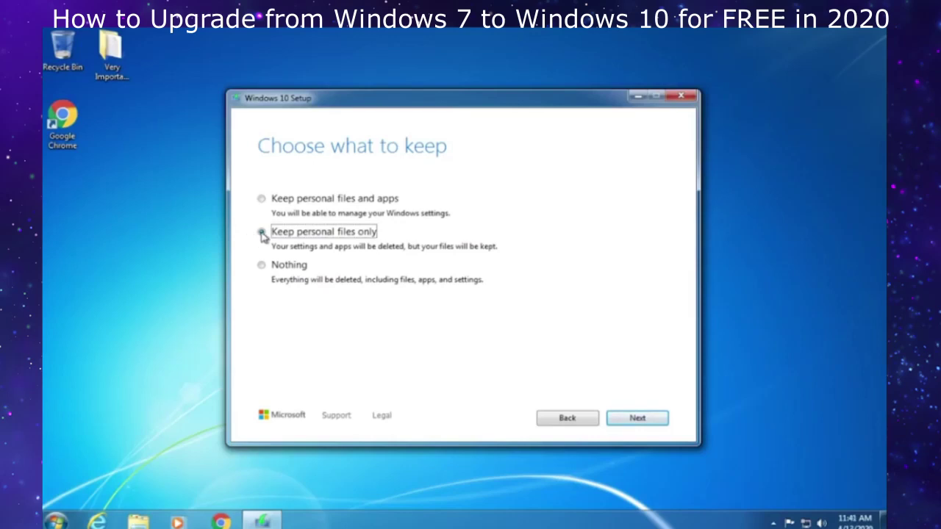
pyautogui.click(262, 233)
pyautogui.click(262, 198)
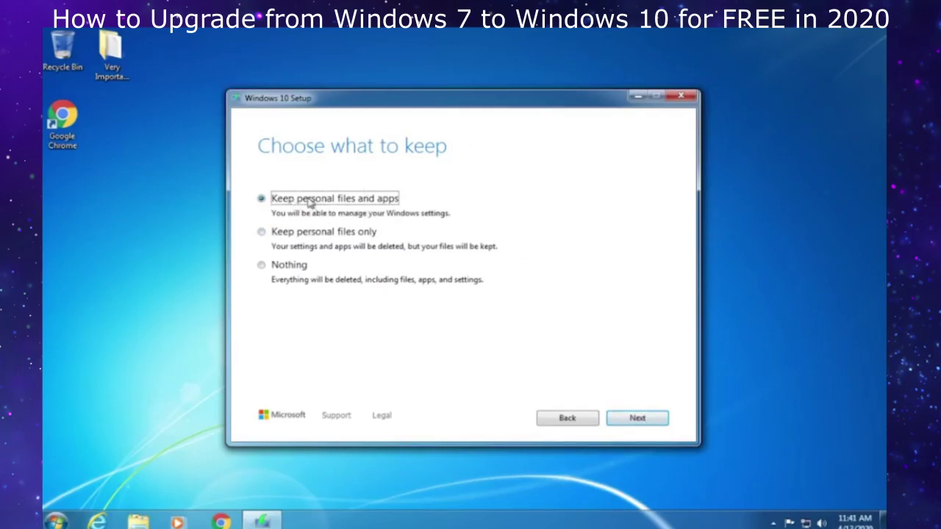
pyautogui.click(636, 417)
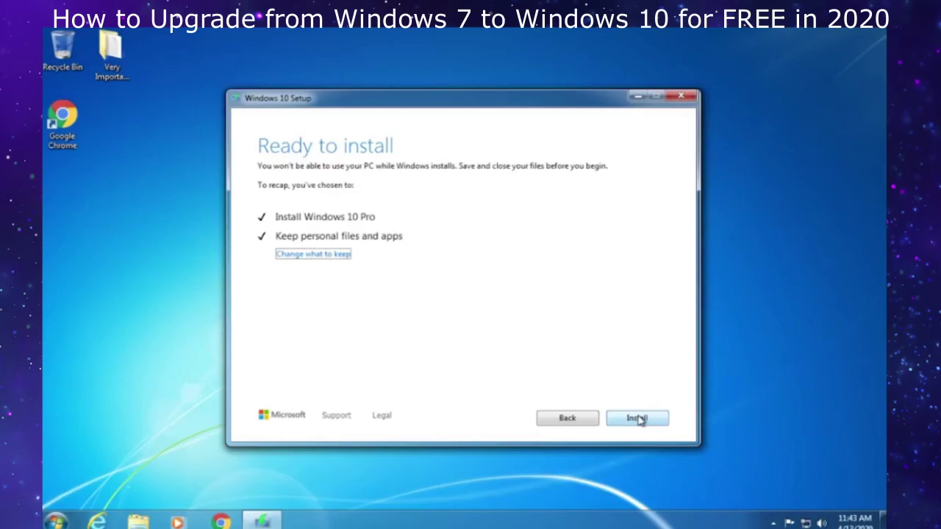
# - Start the Windows 10 Pro installation from the Ready to install summary
pyautogui.click(637, 418)
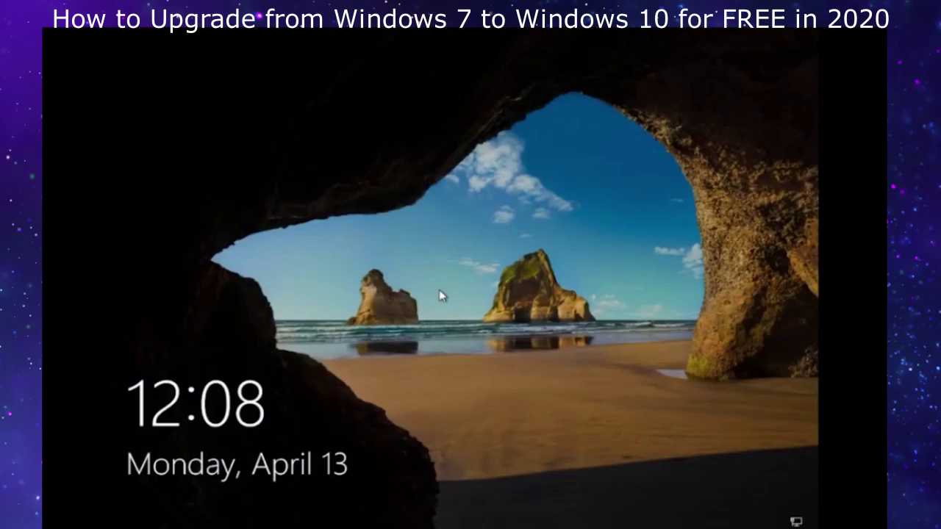
# - Sign in from the Windows 10 lock screen with the account password
pyautogui.click(452, 319)
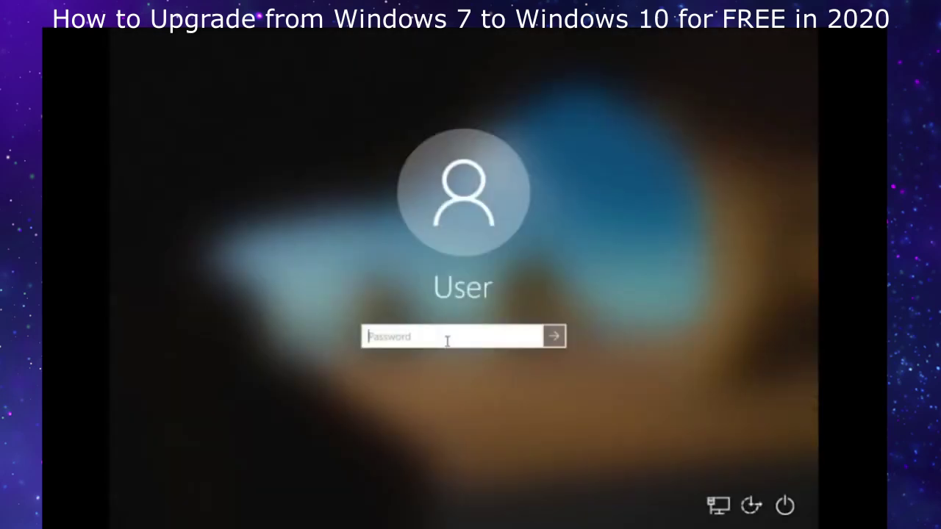
pyautogui.write('1')
pyautogui.press('Return')
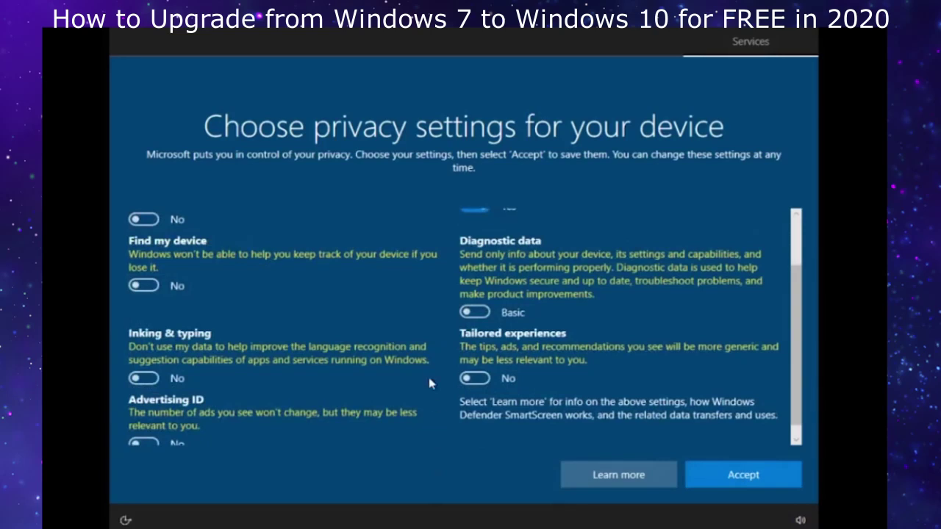
# - Turn Location off in the privacy settings and accept them
pyautogui.scroll(2, 432, 433)
pyautogui.click(474, 261)
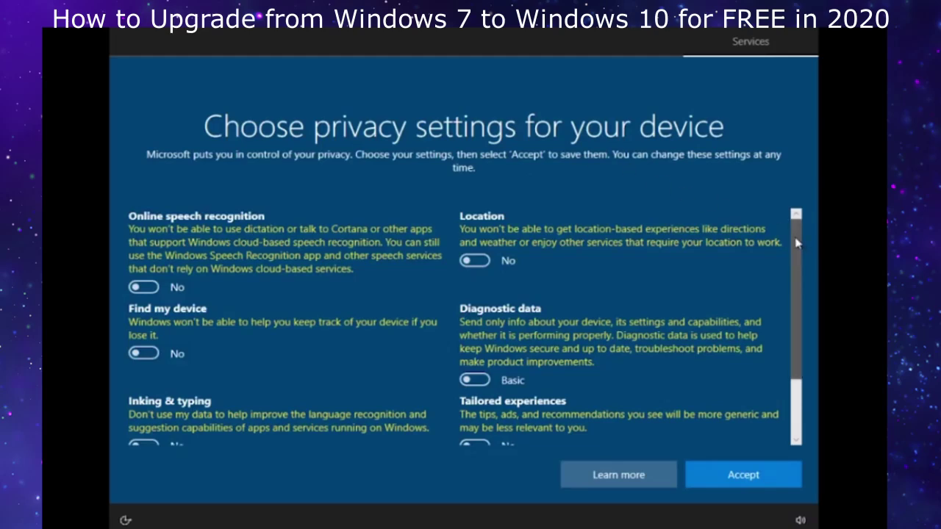
pyautogui.scroll(-2, 796, 298)
pyautogui.scroll(-1, 797, 298)
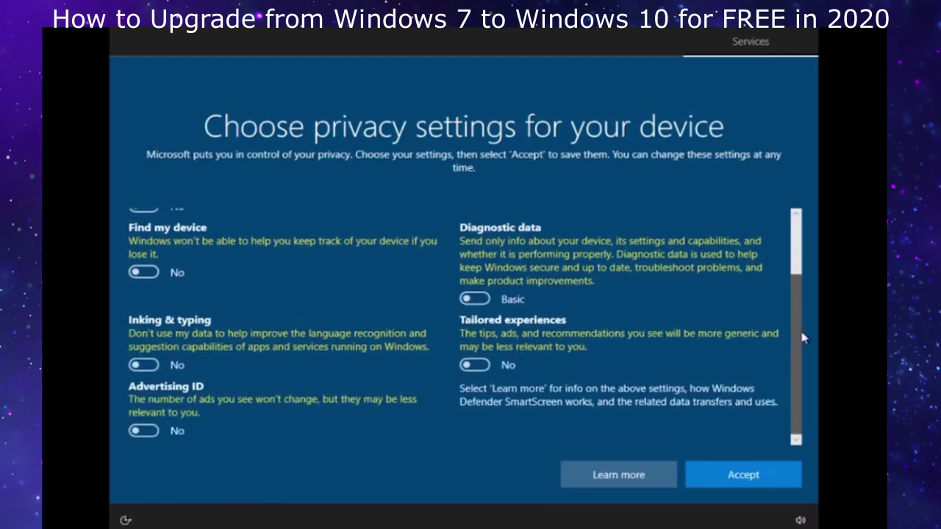
pyautogui.scroll(3, 796, 315)
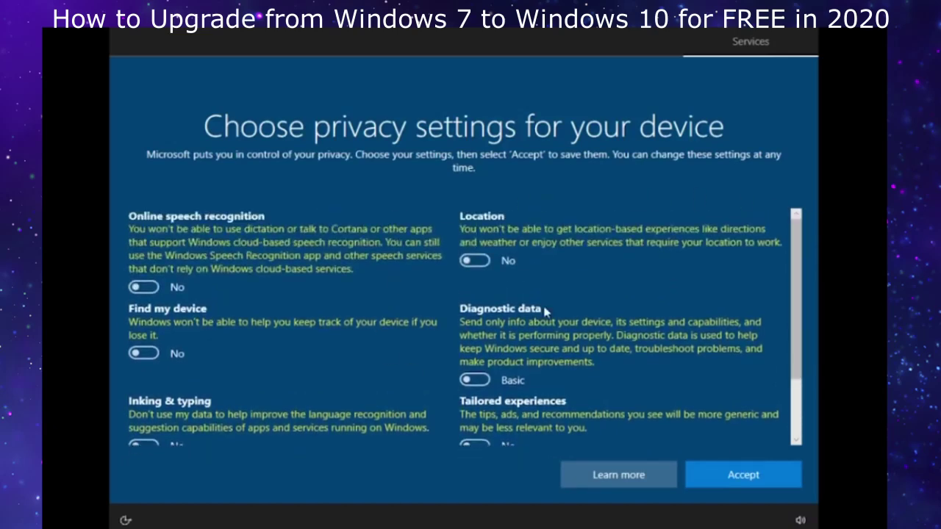
pyautogui.click(744, 476)
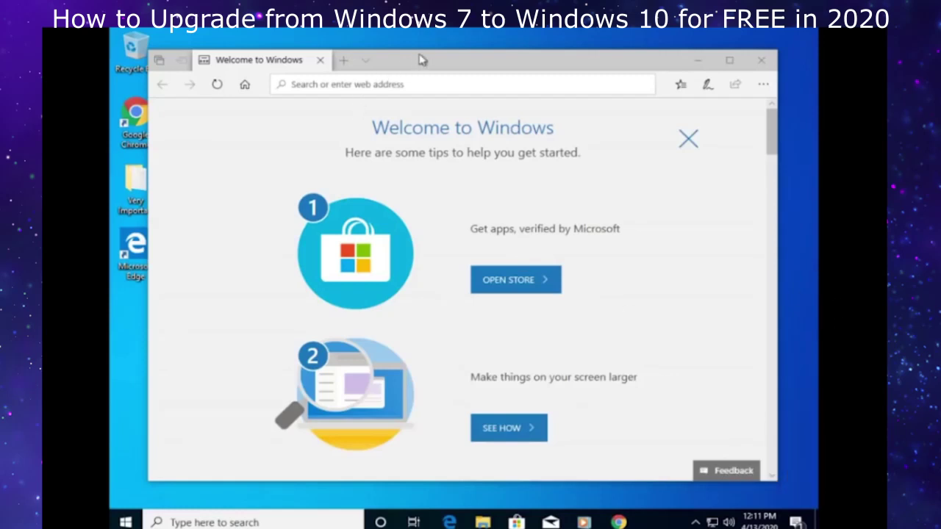
# - Close the Microsoft Edge window showing the Welcome to Windows page to reach the desktop
pyautogui.click(479, 70)
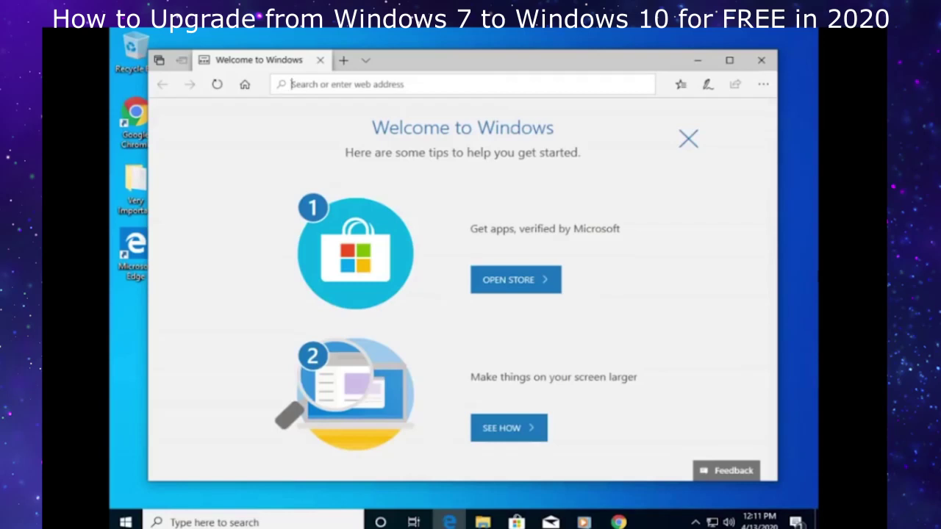
pyautogui.click(760, 59)
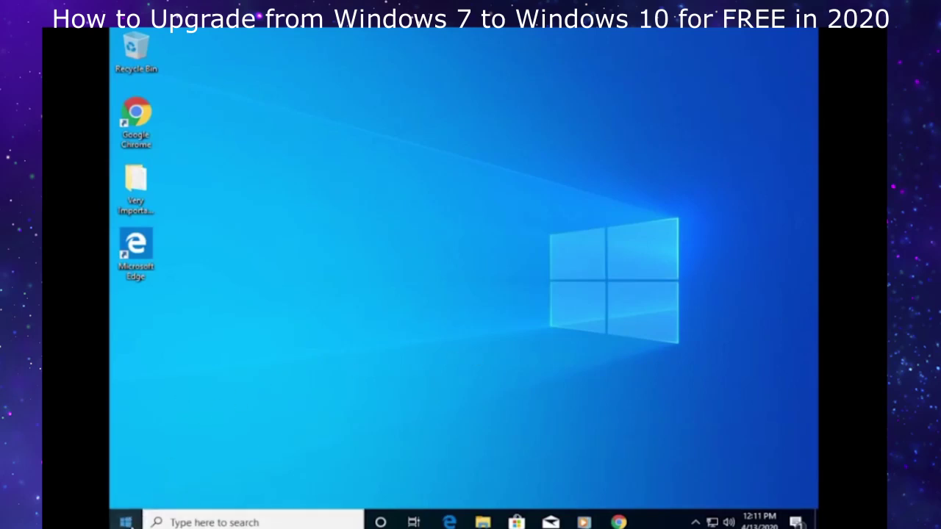
# - Check Settings > System > About to confirm Windows 10 Pro version 1909
pyautogui.click(125, 522)
pyautogui.click(119, 466)
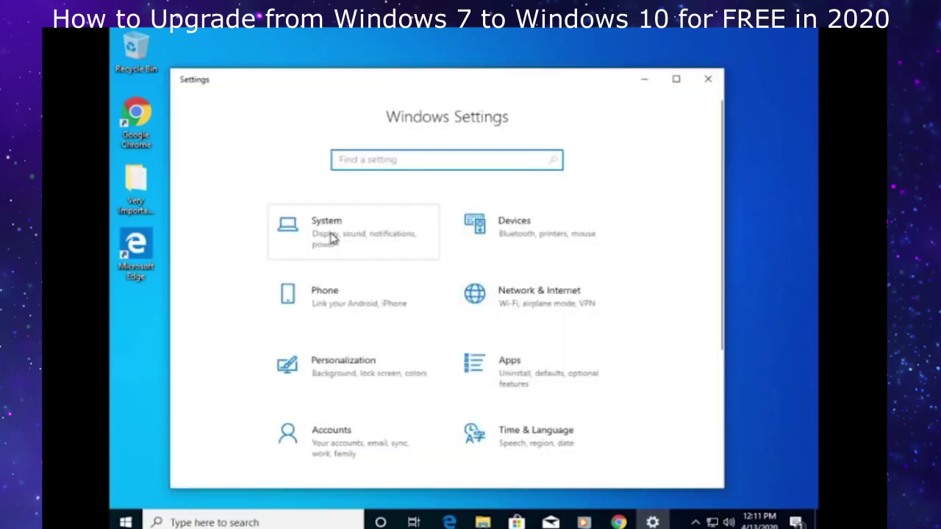
pyautogui.click(331, 236)
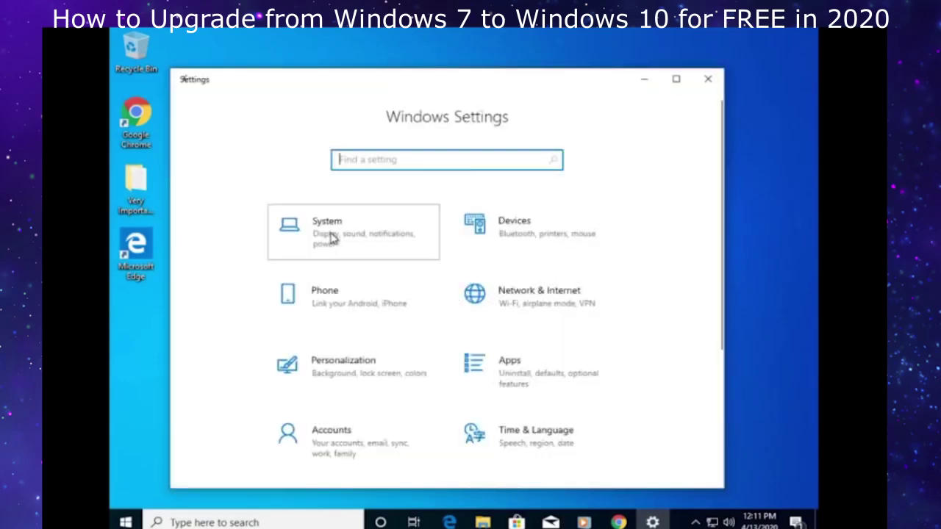
pyautogui.scroll(-3, 268, 448)
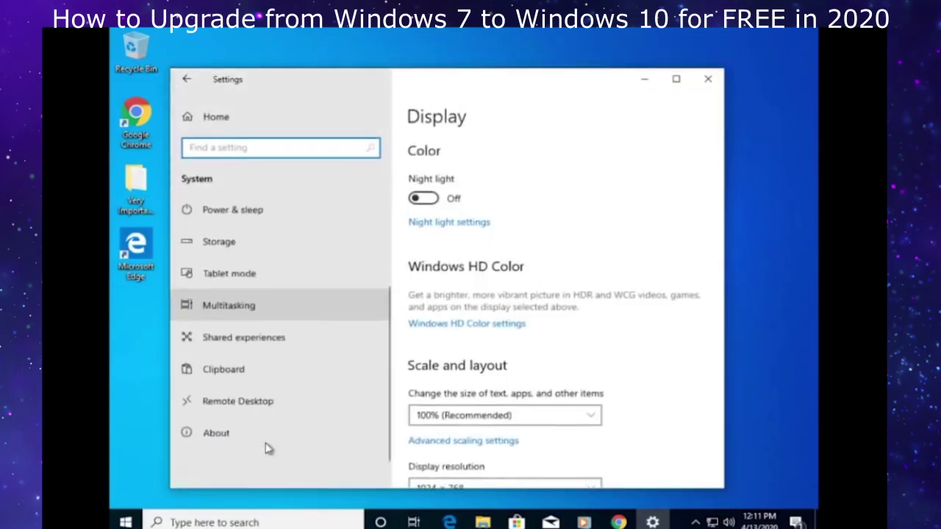
pyautogui.click(219, 416)
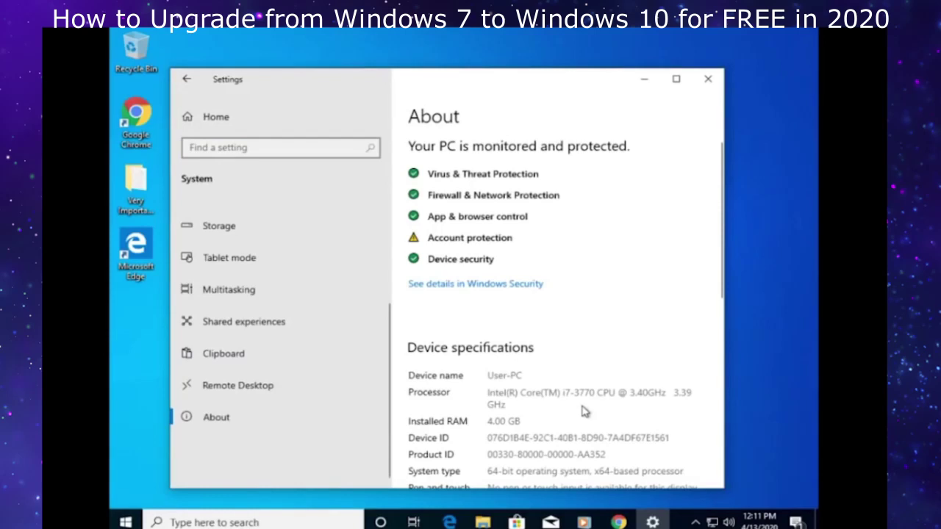
pyautogui.scroll(-5, 586, 409)
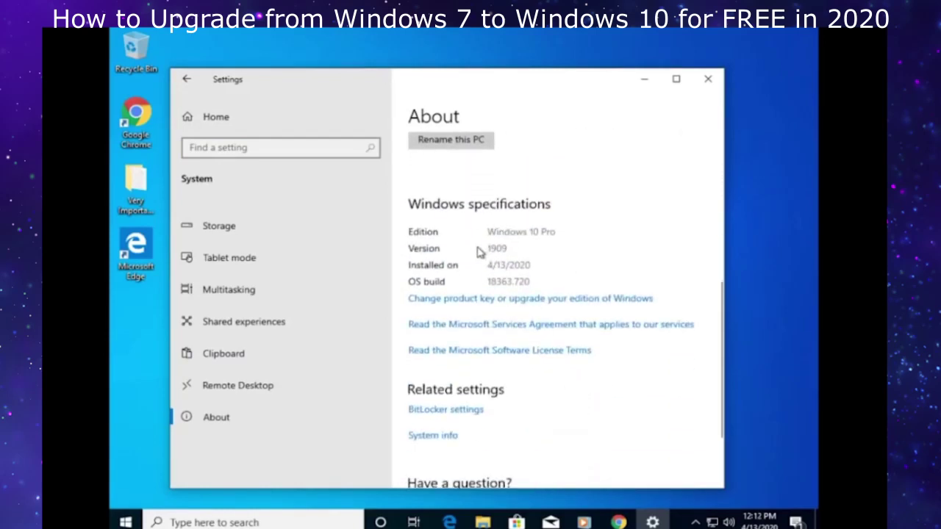
# - View Update & Security > Activation to confirm activation with a digital license
pyautogui.click(279, 118)
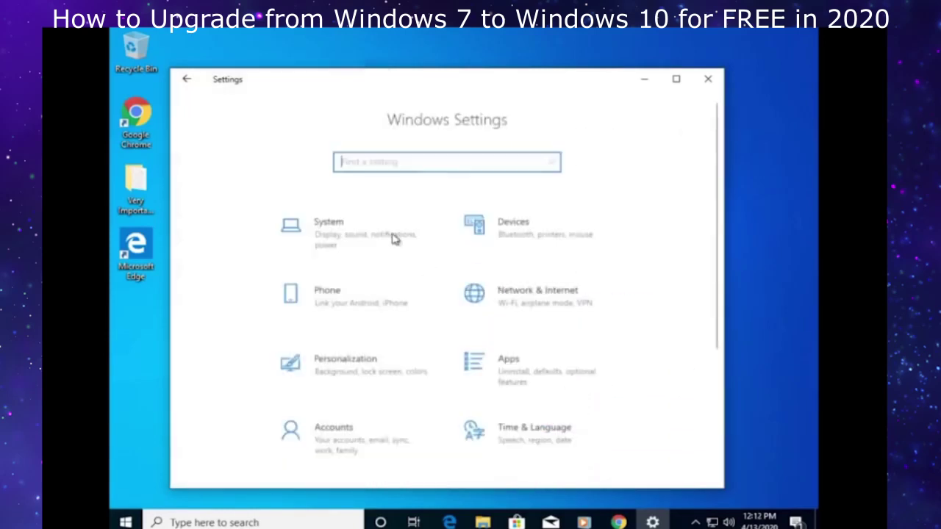
pyautogui.scroll(-5, 441, 316)
pyautogui.click(510, 456)
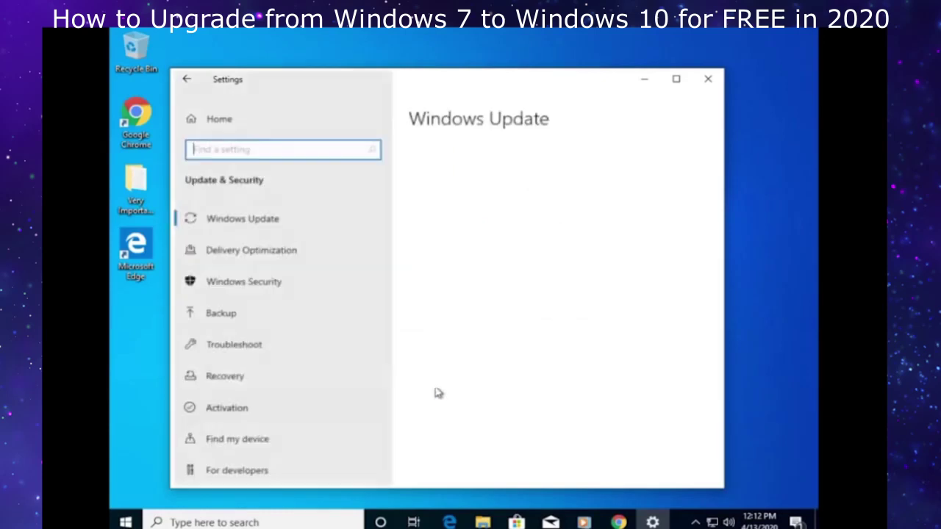
pyautogui.click(241, 414)
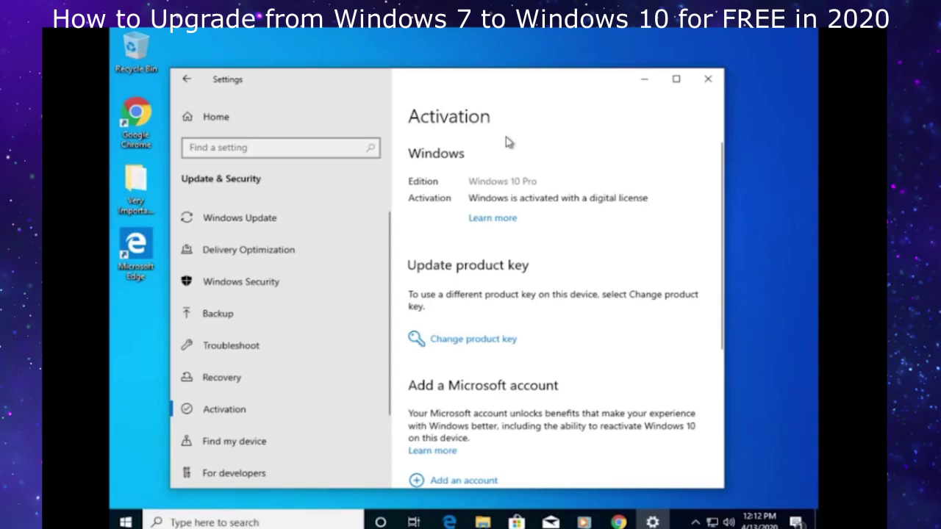
# - Close Settings and open the text file in the Very Important Stuff folder to confirm it survived
pyautogui.click(707, 79)
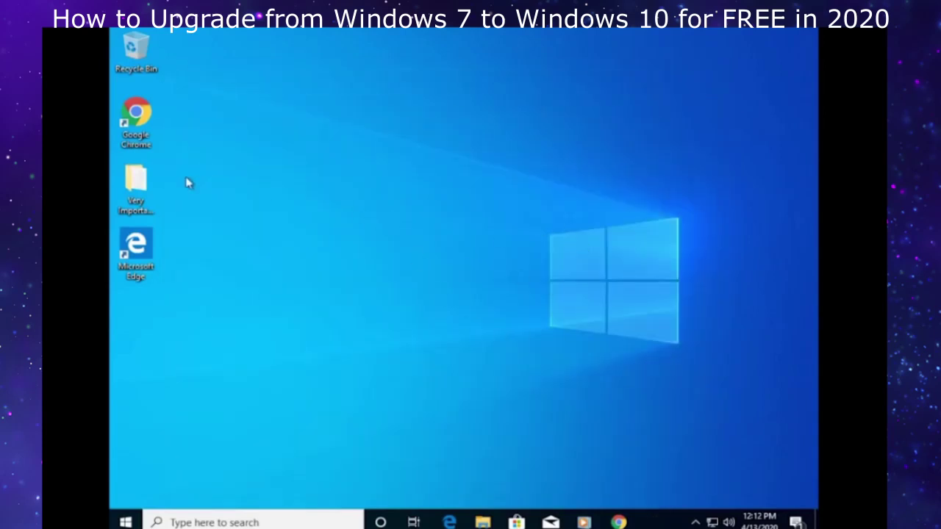
pyautogui.click(131, 207)
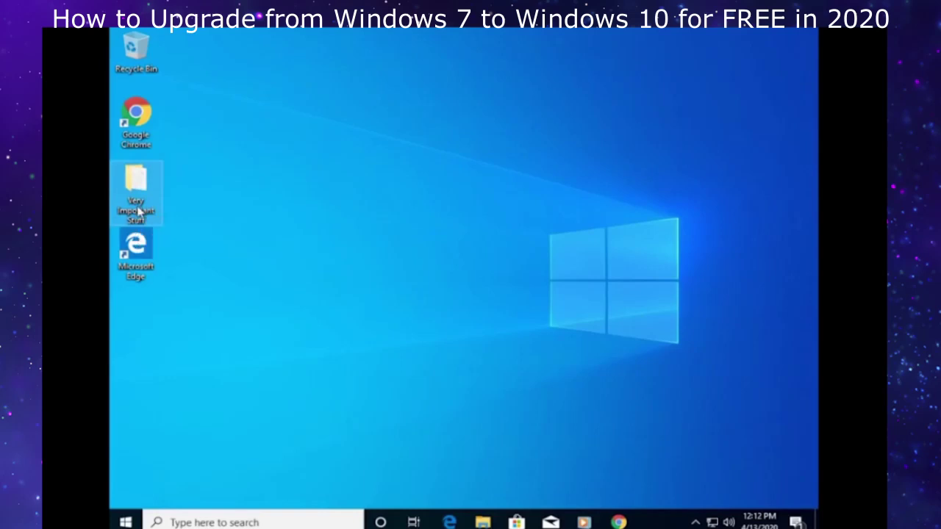
pyautogui.doubleClick(133, 192)
pyautogui.doubleClick(375, 166)
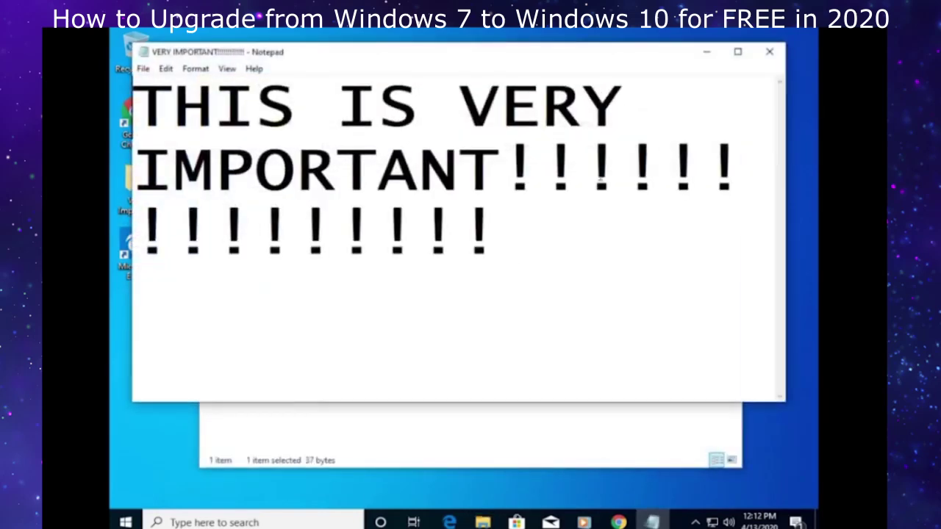
# - Close the text file and the folder window, then refresh the desktop
pyautogui.click(768, 52)
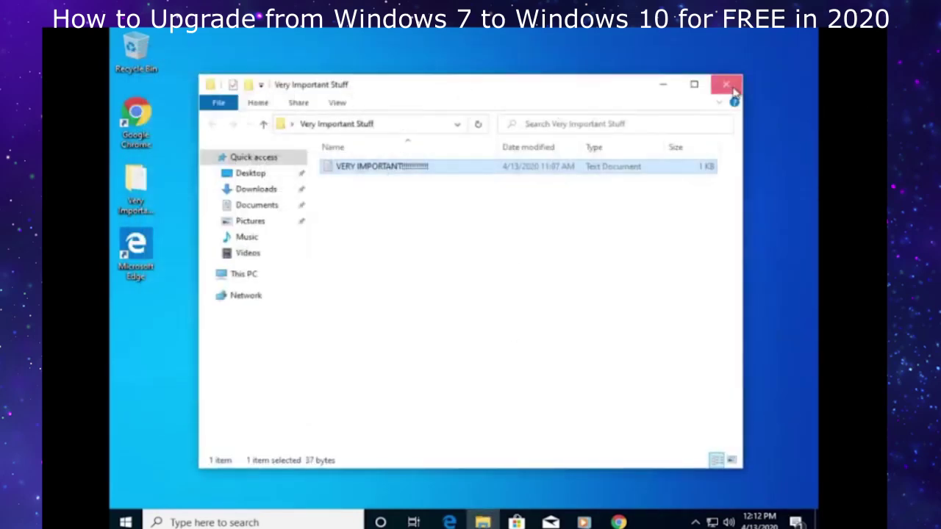
pyautogui.click(726, 84)
pyautogui.rightClick(457, 241)
pyautogui.click(489, 279)
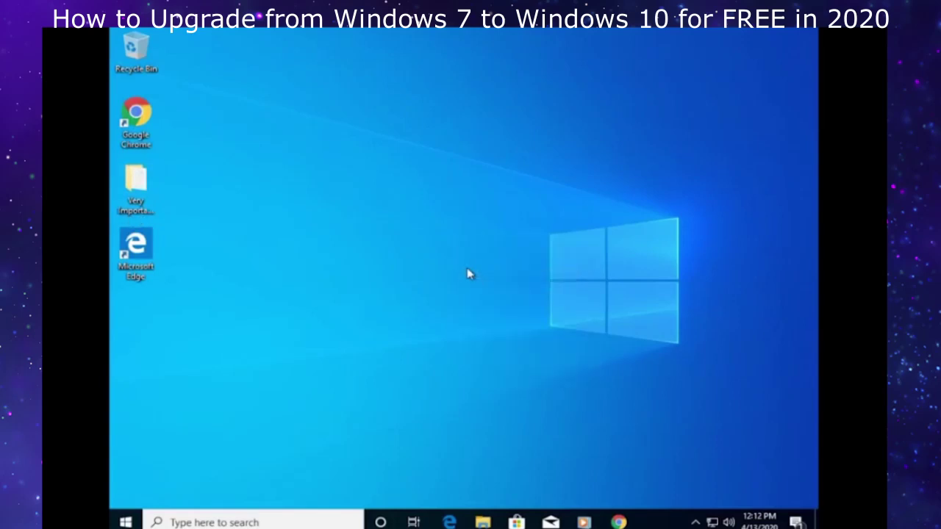